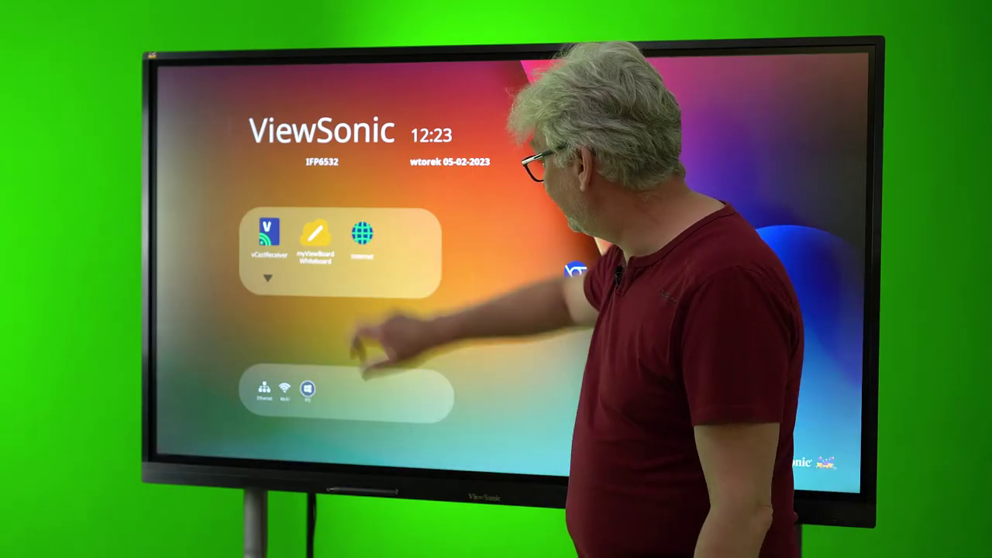
pyautogui.click(362, 233)
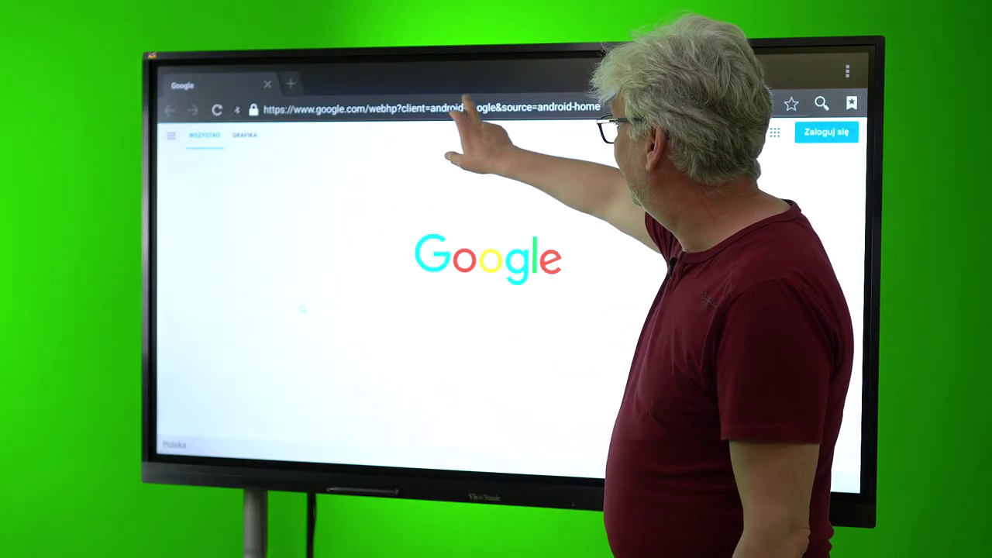
pyautogui.click(461, 109)
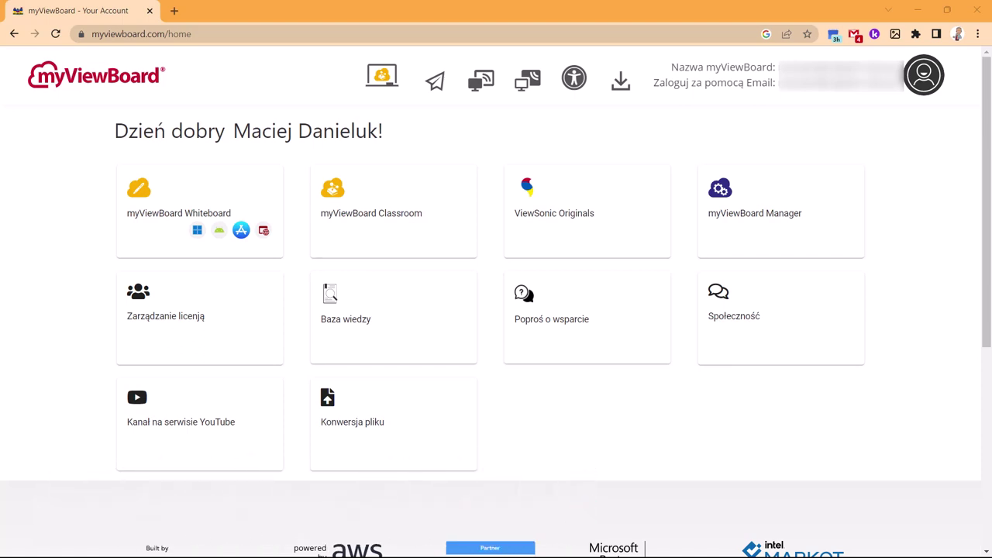
# - Open the login settings (Logowanie) in the licence management area and display the available single sign-on options
pyautogui.click(165, 361)
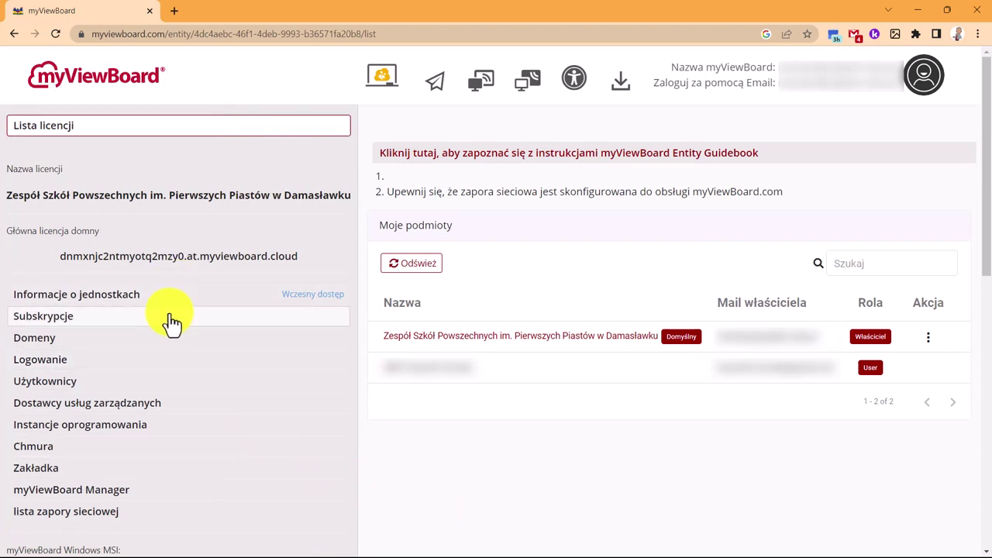
pyautogui.click(167, 368)
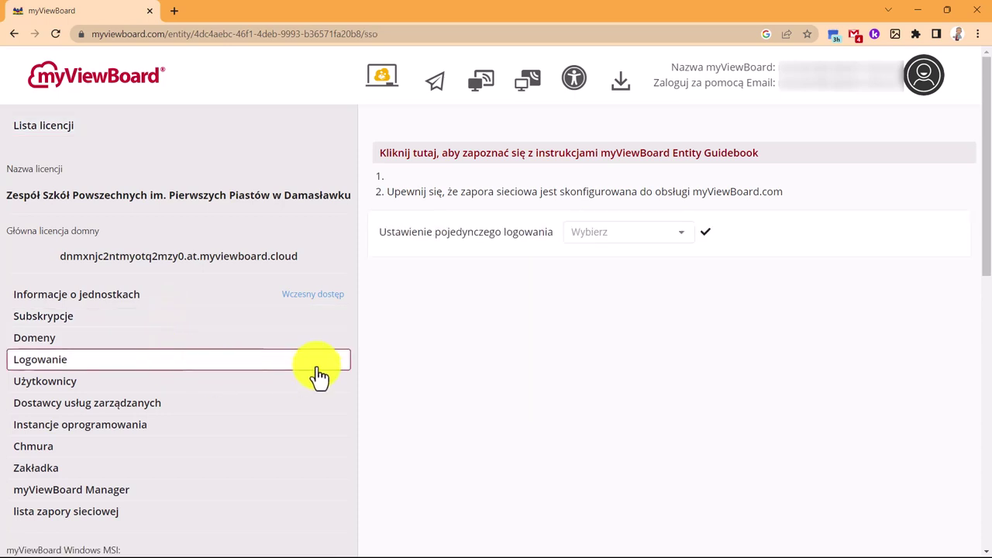
pyautogui.click(649, 239)
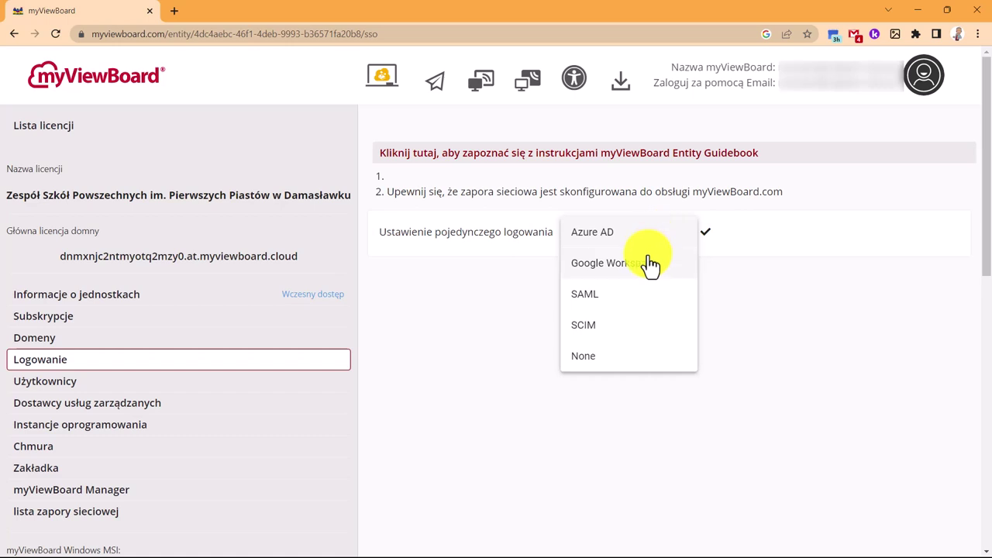
# - Open the entity's user list and view the quick-add user form, closing it without adding anyone
pyautogui.click(57, 381)
pyautogui.click(57, 381)
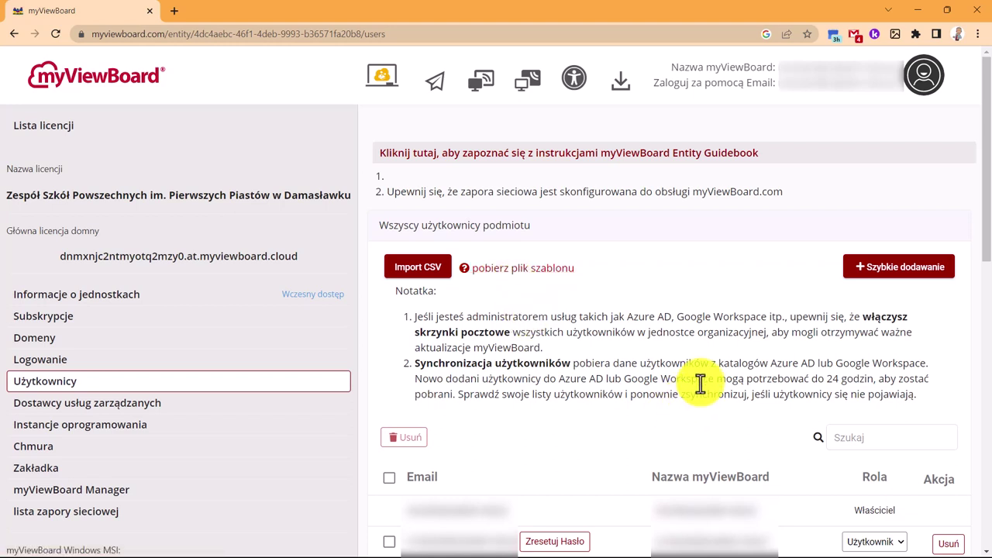
pyautogui.click(900, 271)
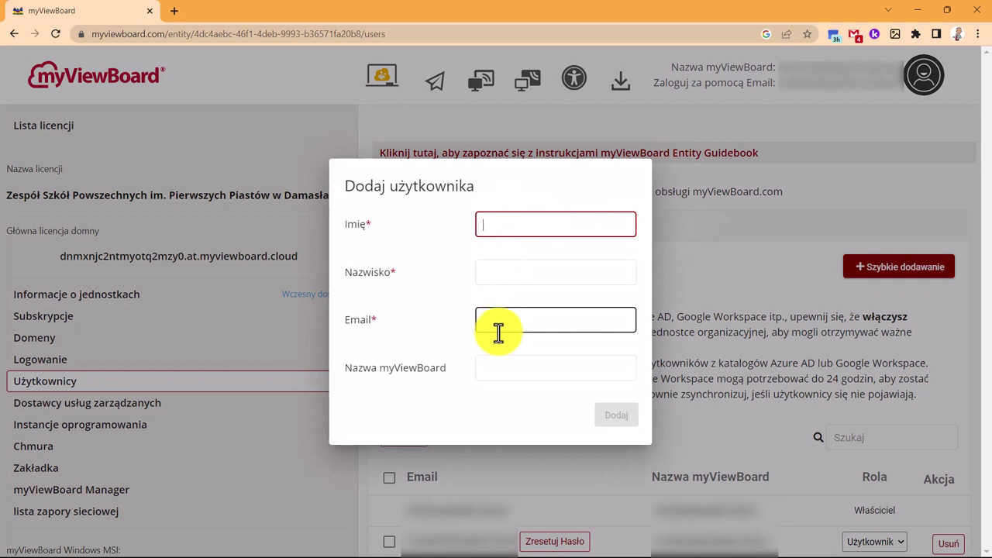
pyautogui.click(493, 369)
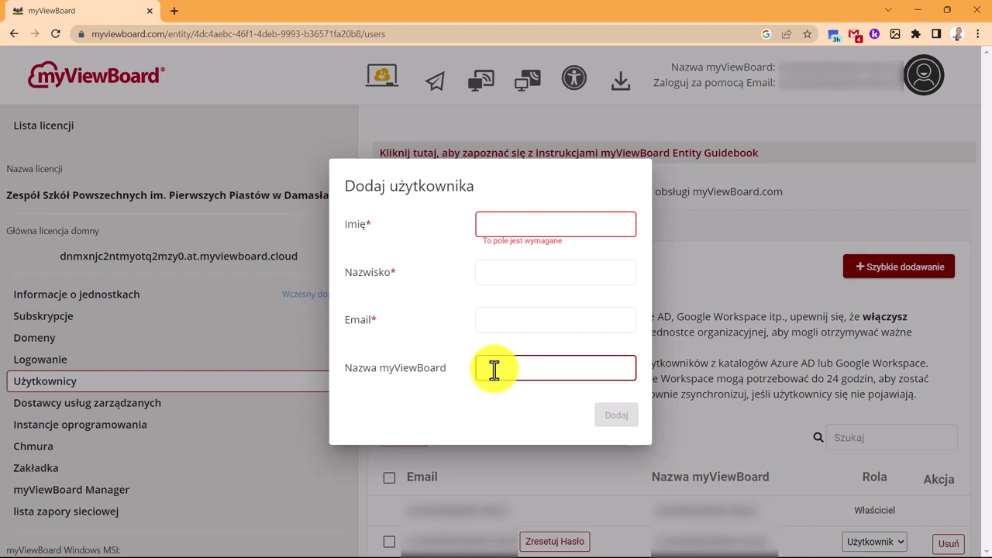
pyautogui.click(727, 341)
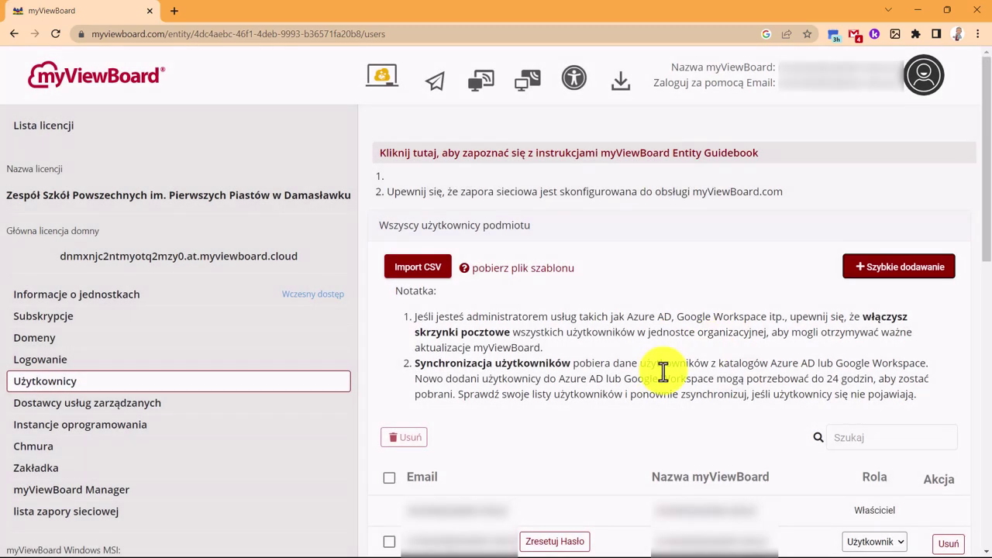
# - Look through the user list and check which roles can be assigned to the first regular user, without changing the role
pyautogui.scroll(-5, 664, 372)
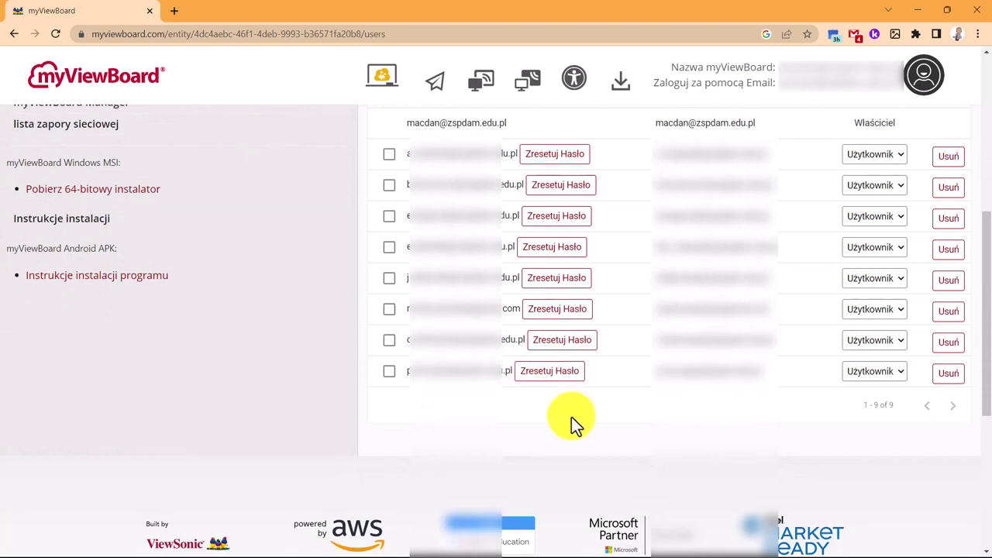
pyautogui.click(874, 154)
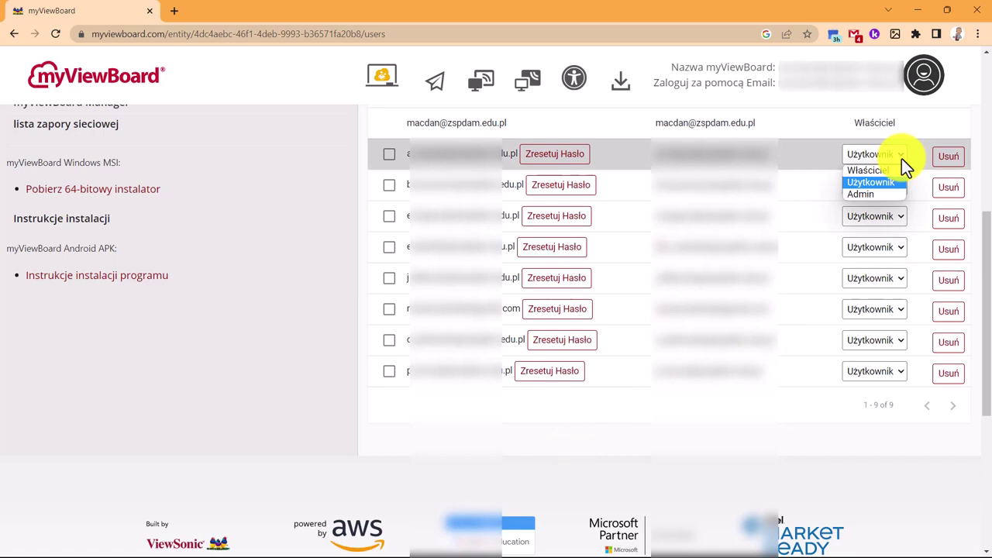
pyautogui.click(901, 158)
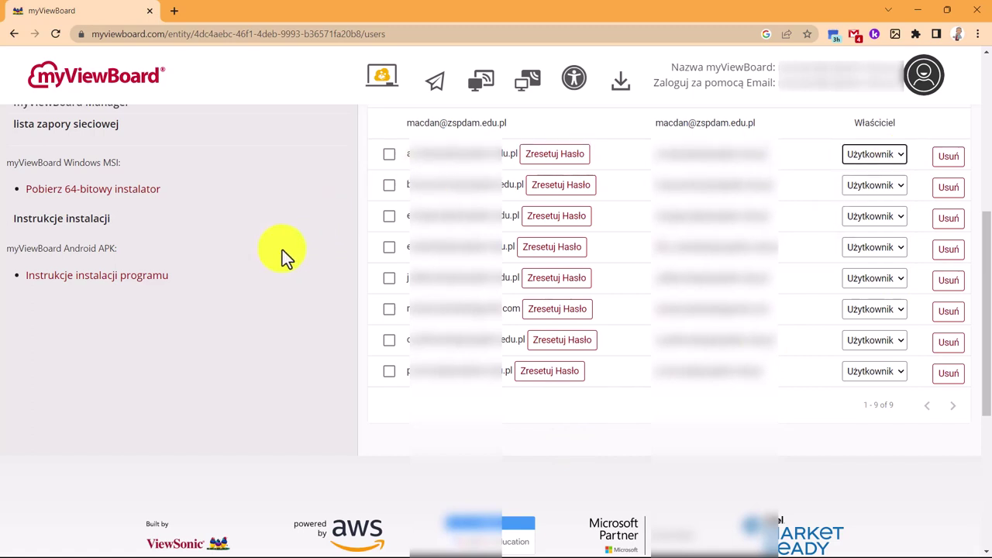
pyautogui.scroll(5, 594, 271)
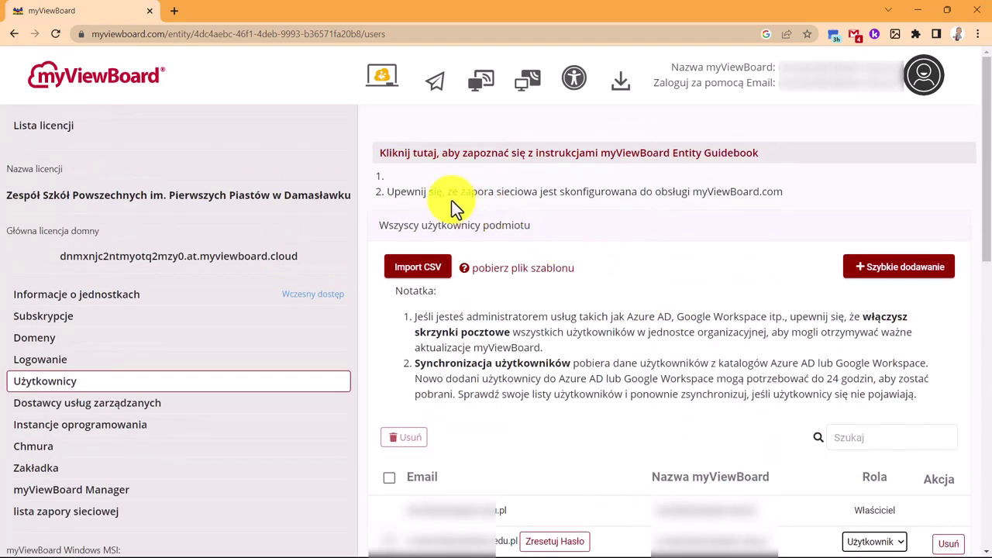
# - Open myViewBoard Manager from the account home page and show the device information for sala_29
pyautogui.click(56, 91)
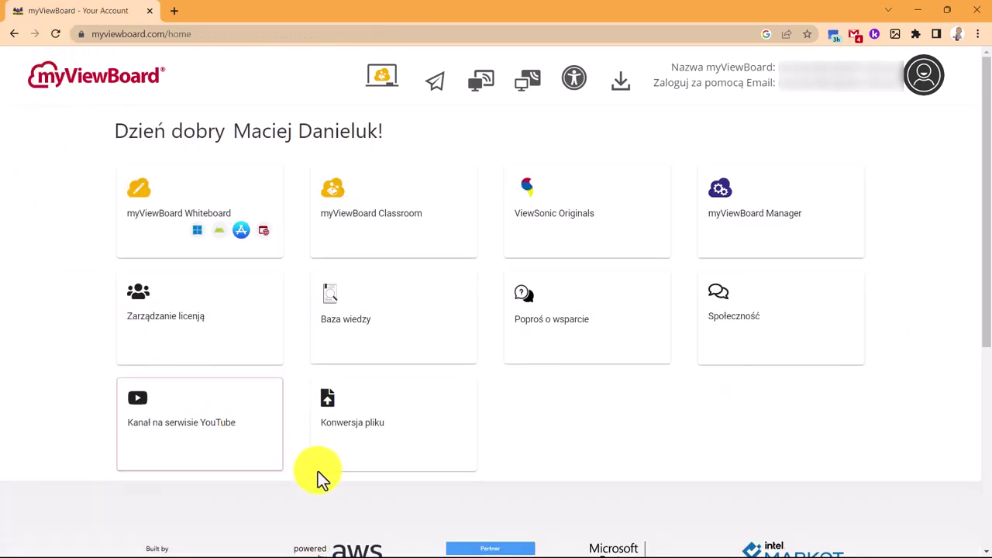
pyautogui.click(788, 237)
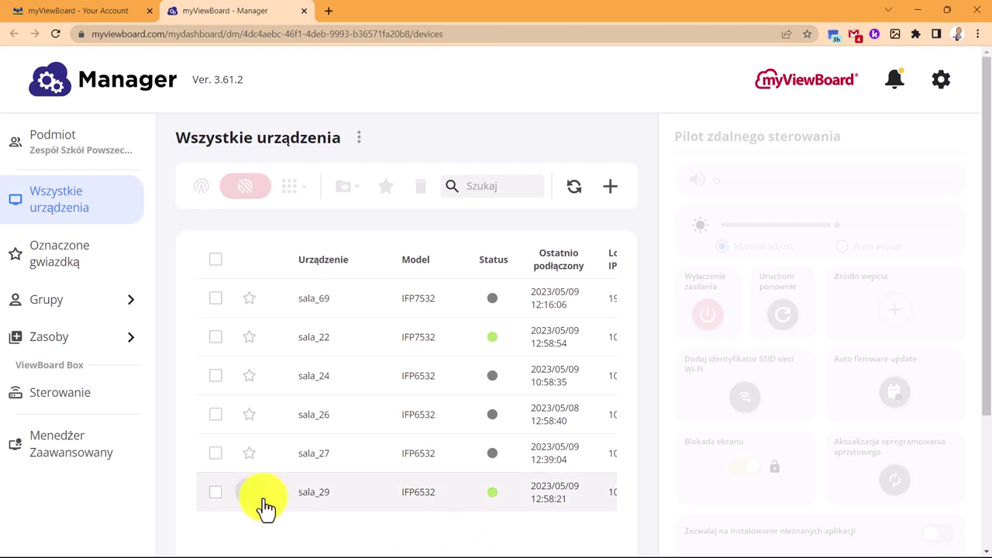
pyautogui.click(314, 506)
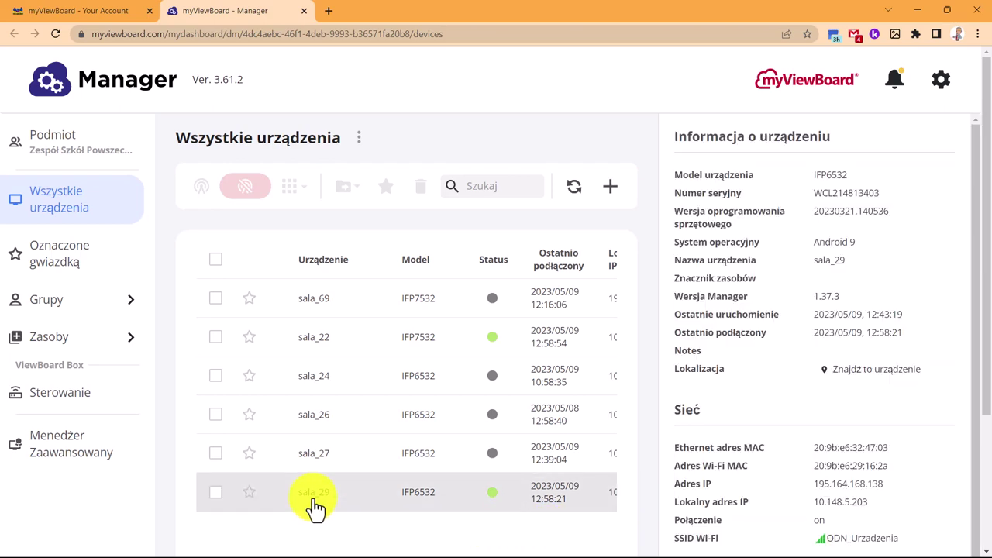
# - Send a remote command to install the Firefox application on the sala_29 display
pyautogui.click(216, 493)
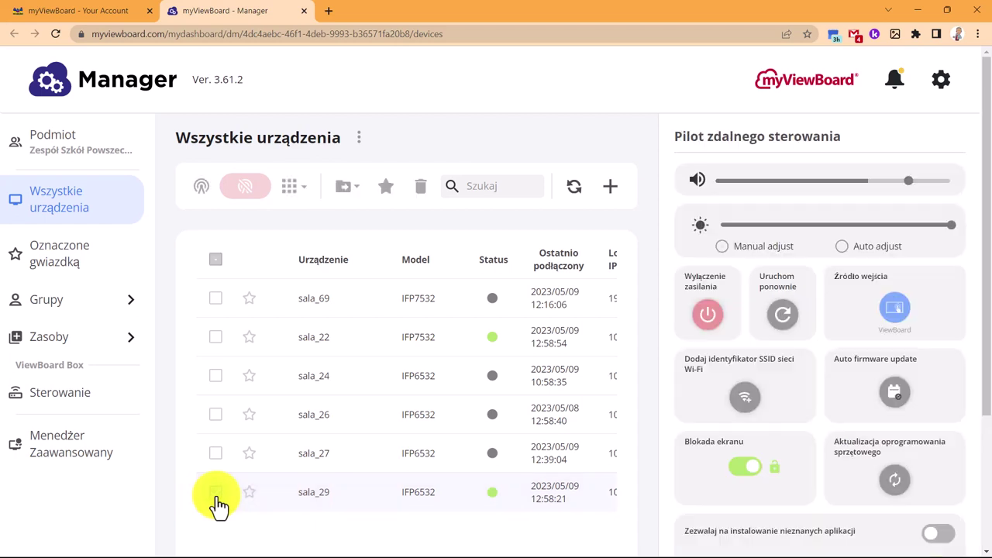
pyautogui.click(204, 189)
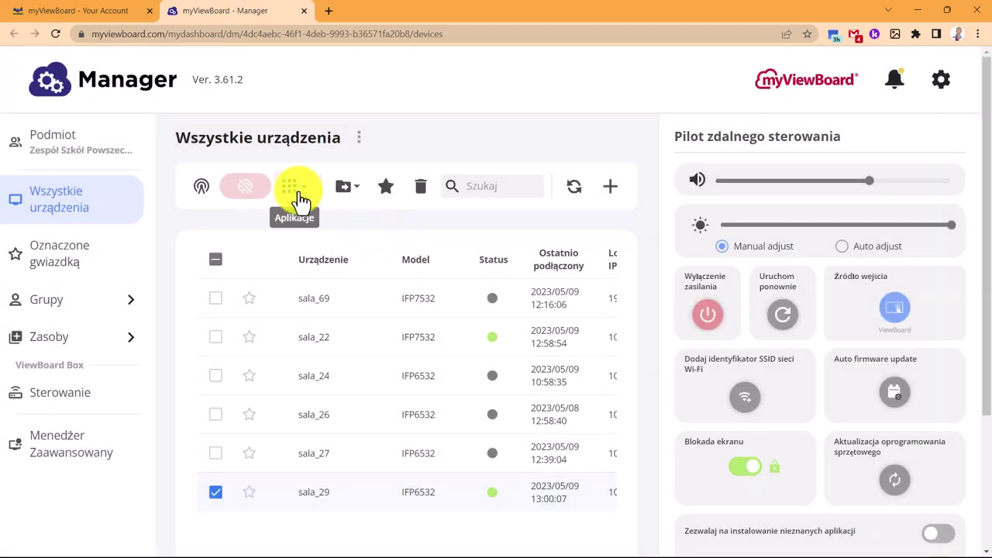
pyautogui.click(300, 193)
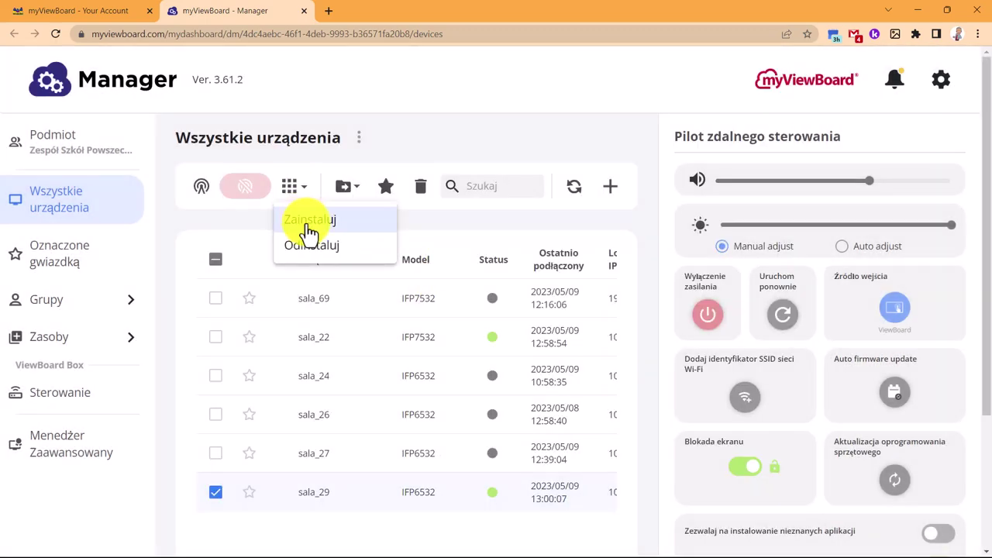
pyautogui.click(310, 225)
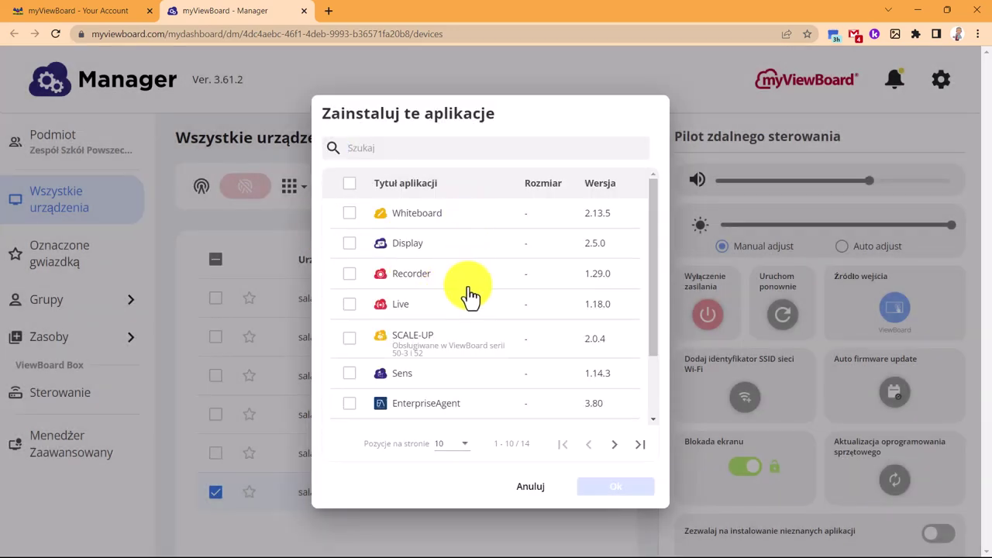
pyautogui.scroll(-2, 471, 295)
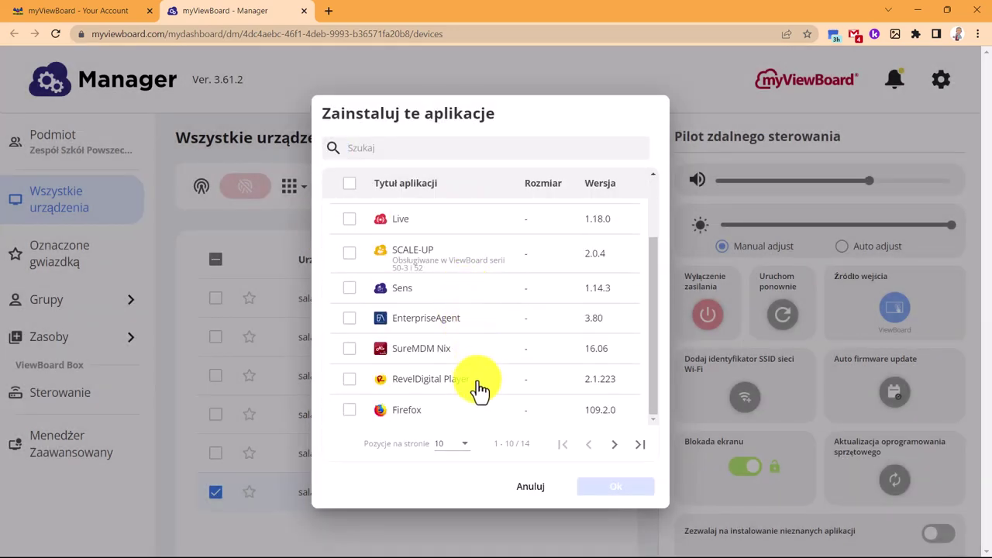
pyautogui.click(403, 419)
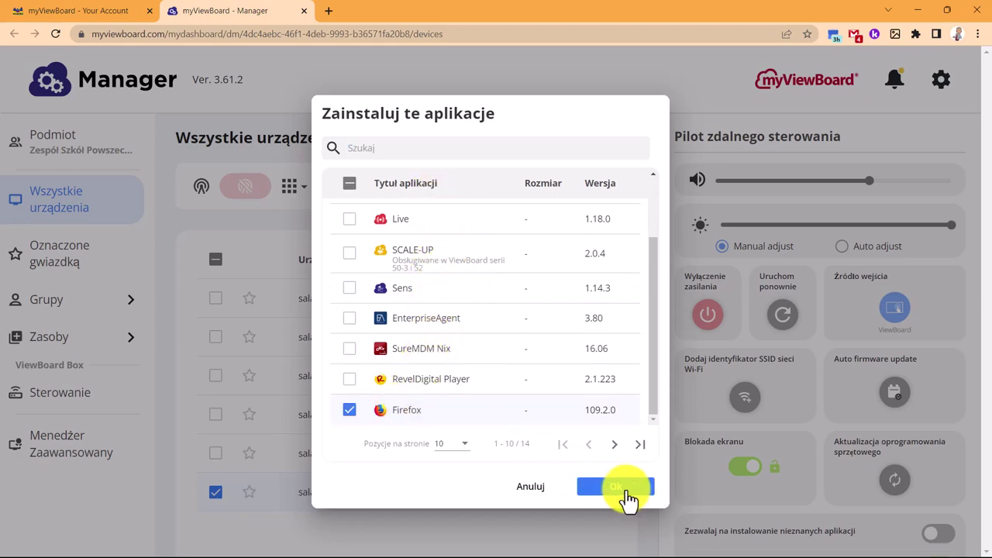
pyautogui.click(626, 489)
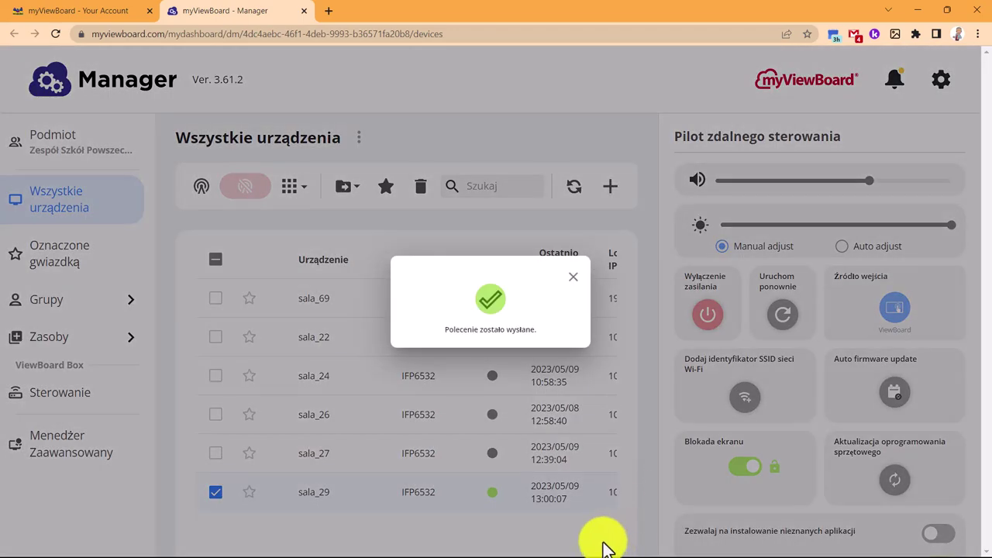
pyautogui.click(573, 277)
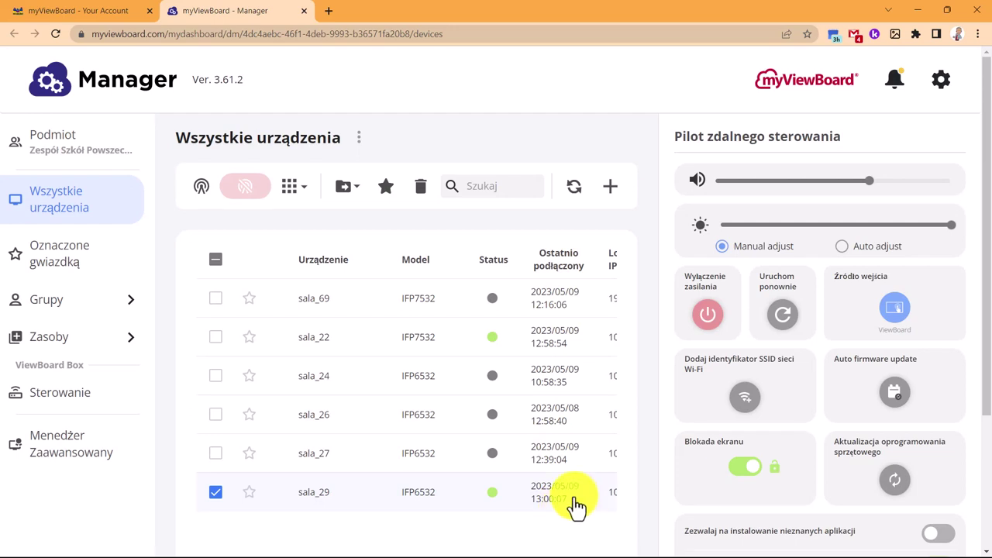
# - Examine the sala_29 device information, including its network, memory, storage and CPU details
pyautogui.click(571, 505)
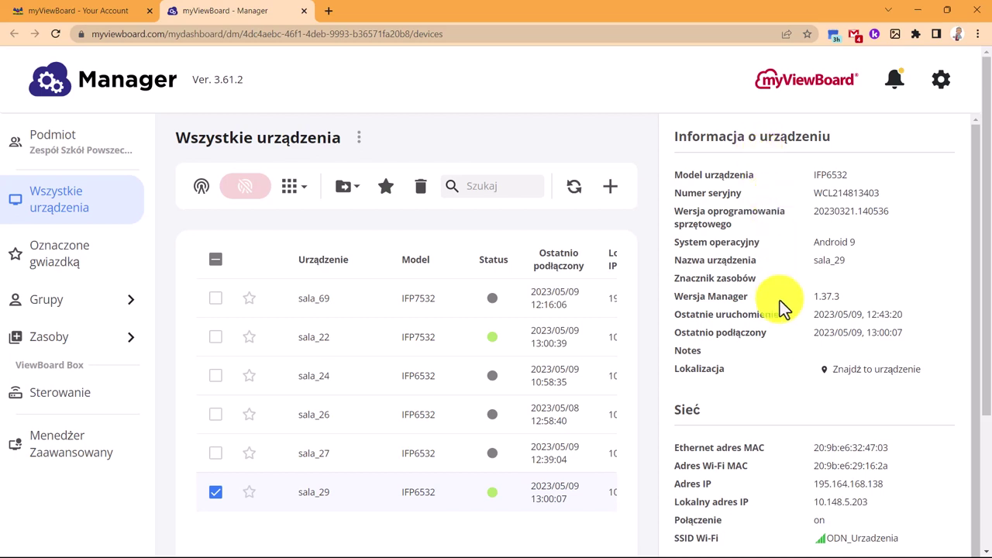
pyautogui.scroll(-2, 780, 307)
pyautogui.scroll(-3, 775, 358)
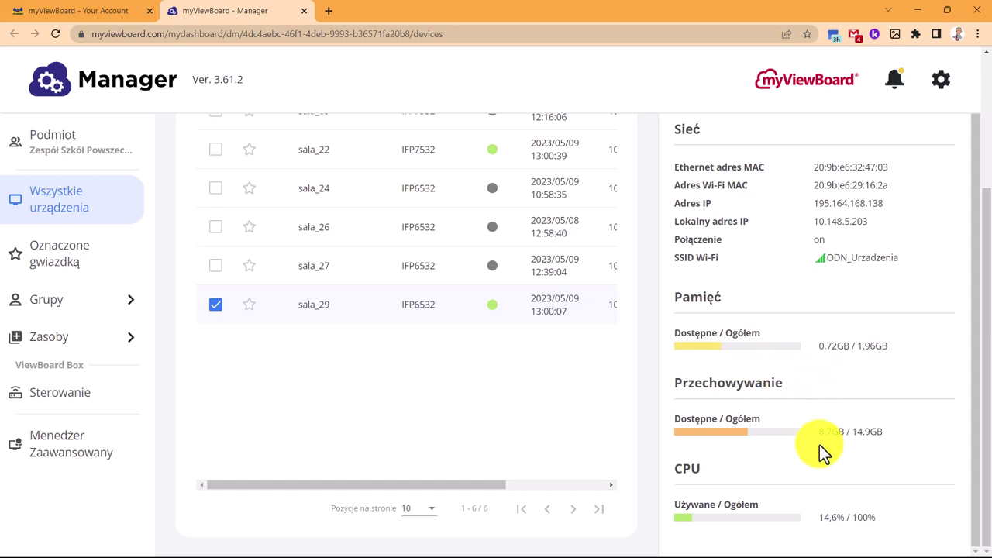
pyautogui.scroll(3, 820, 445)
pyautogui.scroll(3, 514, 365)
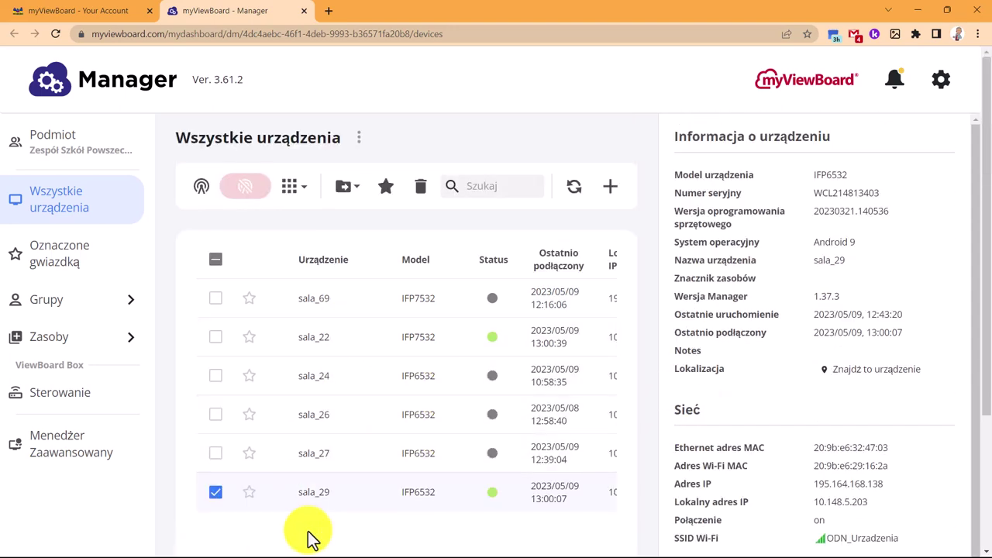
# - Reselect sala_29 in the device list and review its remote control options, including screen lock and screen on/off
pyautogui.click(216, 260)
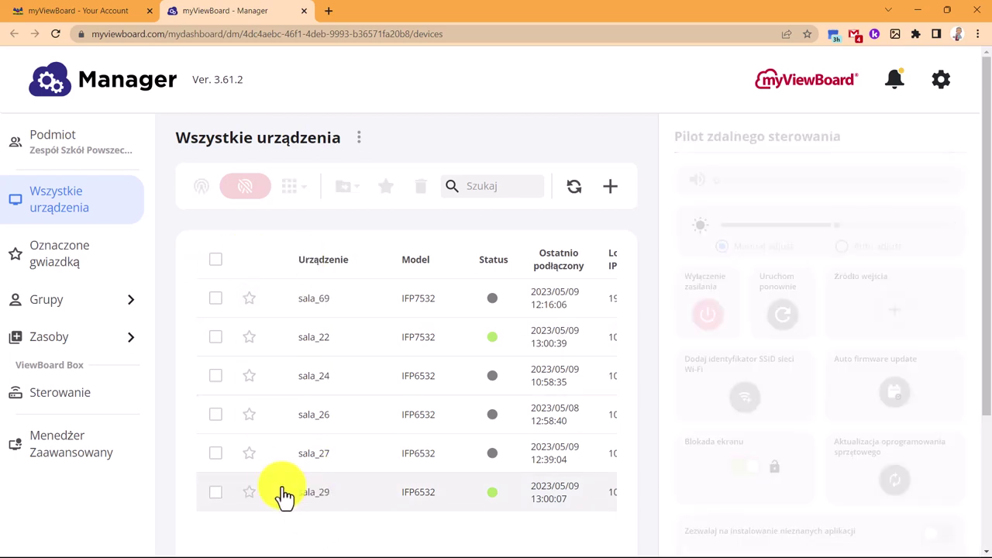
pyautogui.click(214, 494)
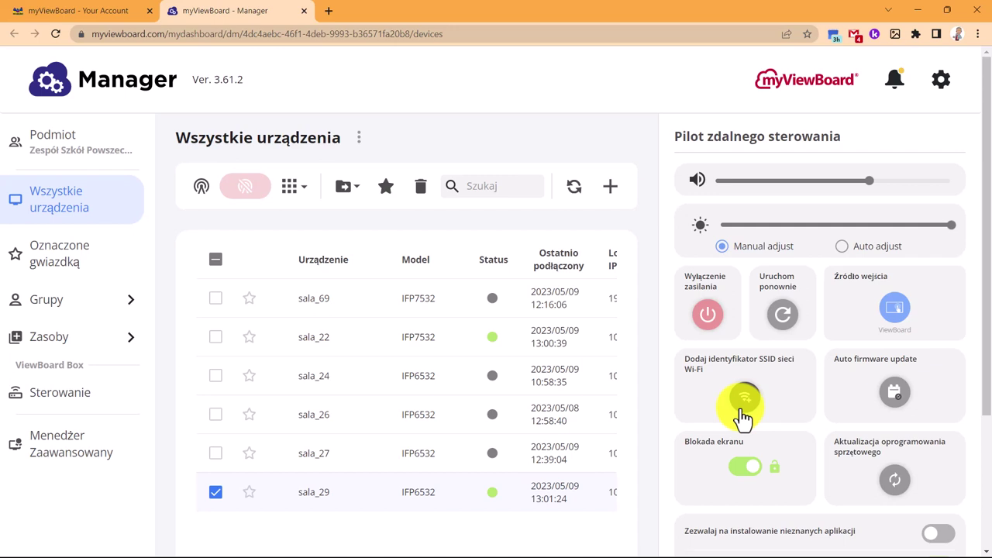
pyautogui.click(754, 472)
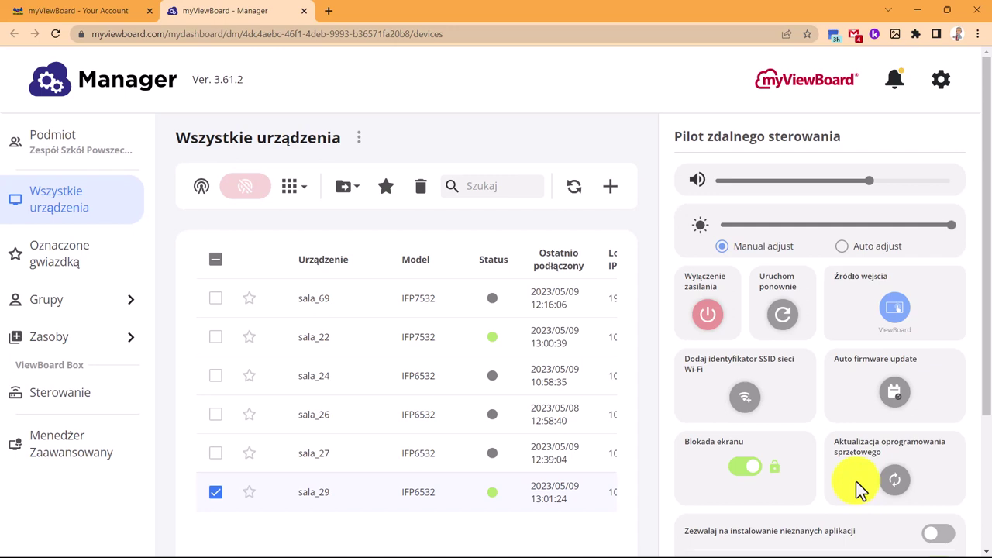
pyautogui.scroll(-3, 856, 489)
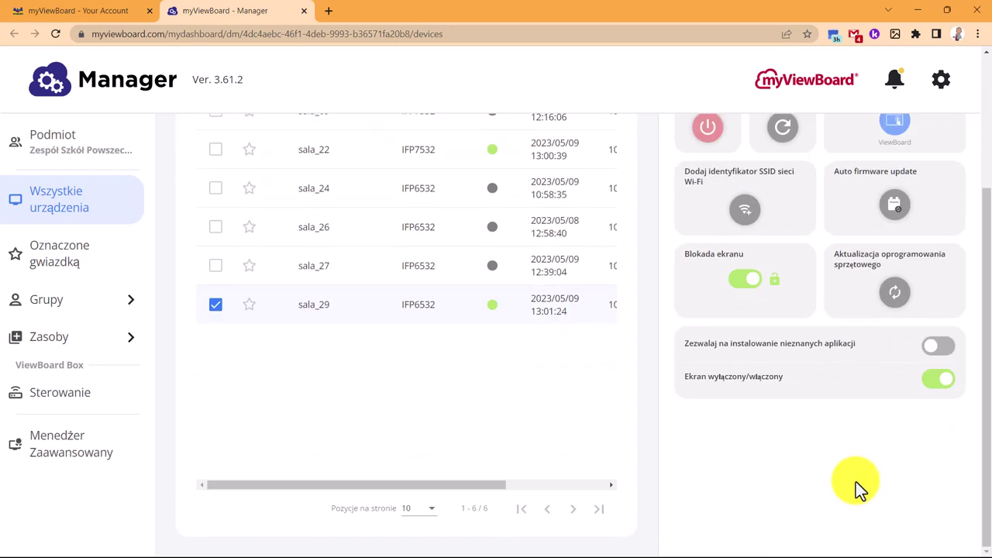
pyautogui.click(939, 383)
pyautogui.scroll(3, 876, 447)
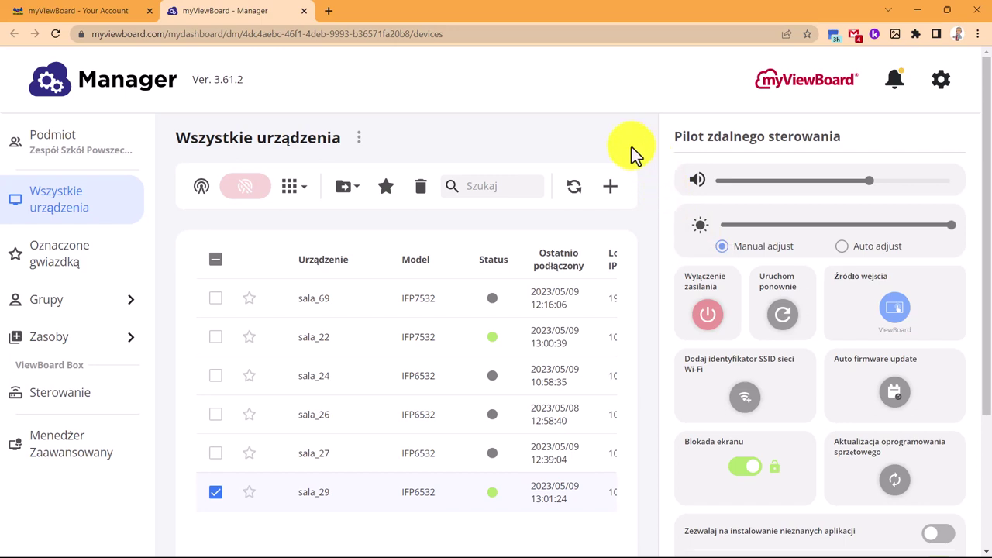
# - Power off the sala_29 display remotely
pyautogui.click(708, 322)
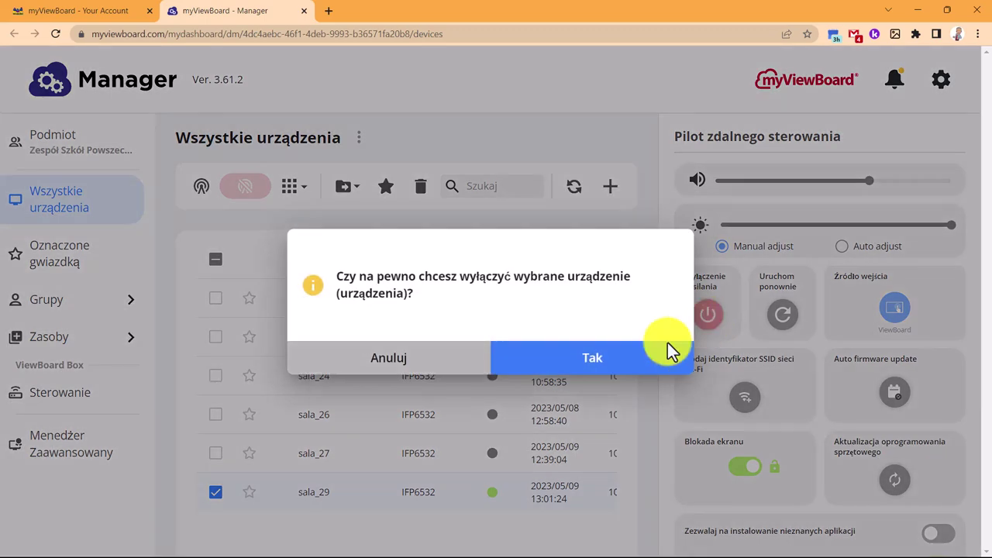
pyautogui.click(598, 372)
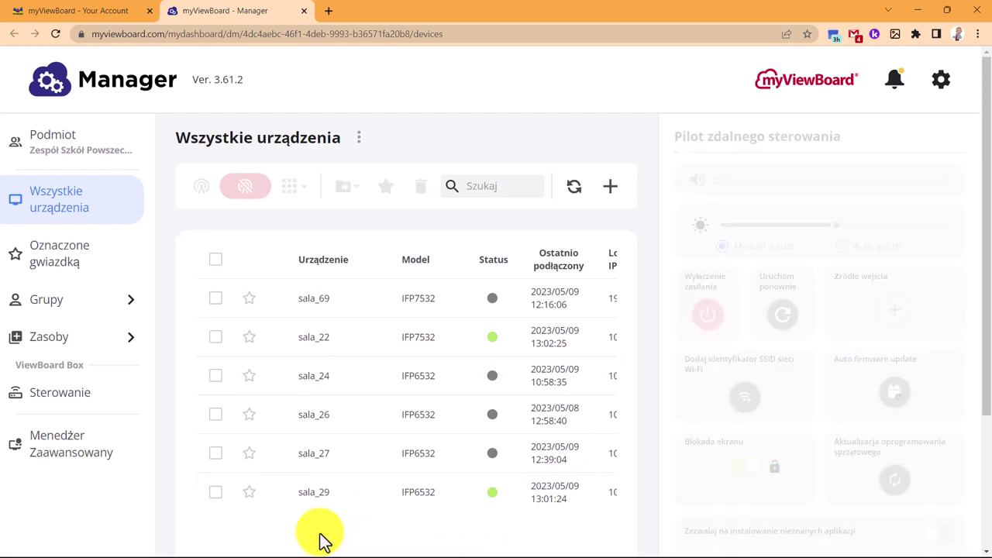
# - Add a new device by its serial number, entering the display's serial number and the device name "sala 2"
pyautogui.click(610, 189)
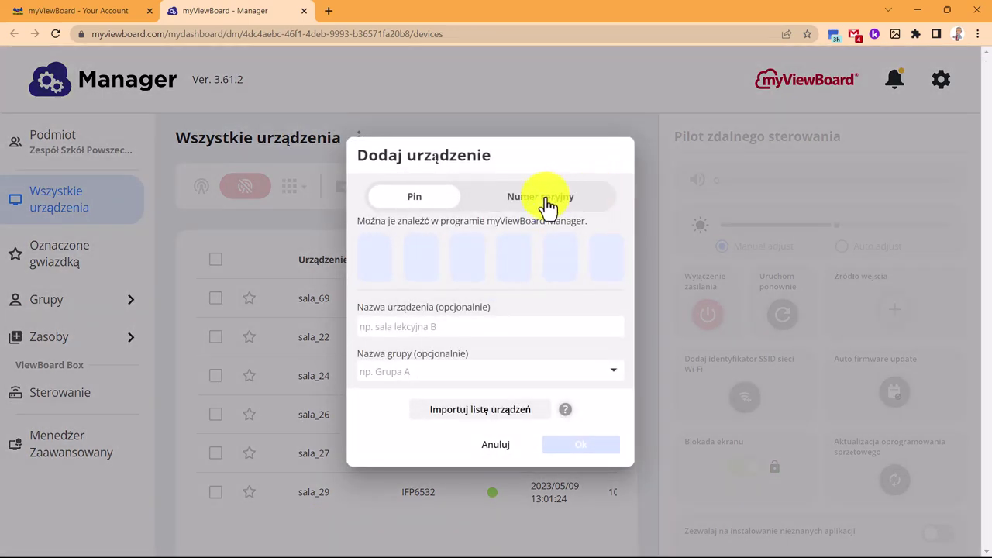
pyautogui.click(547, 207)
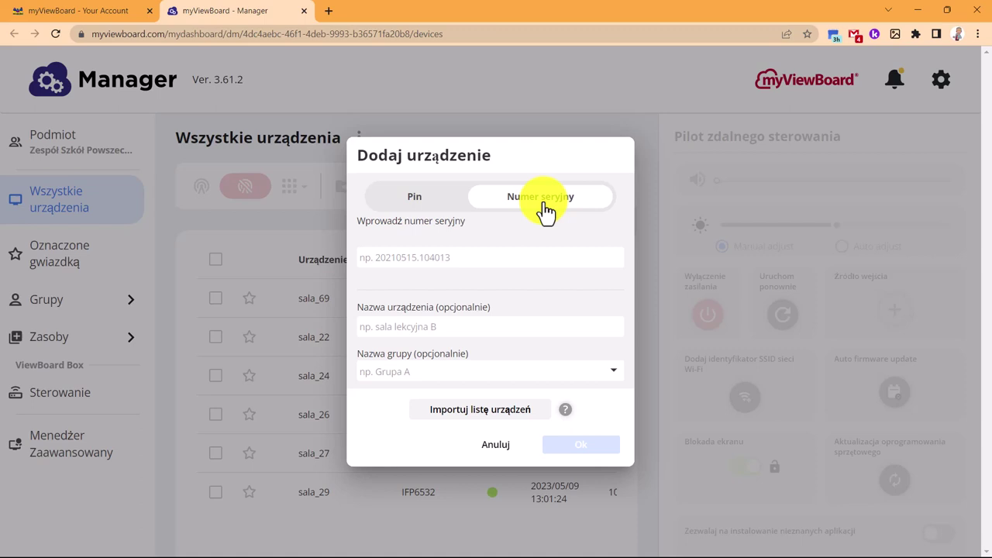
pyautogui.click(527, 256)
pyautogui.write('WCL2127130D6')
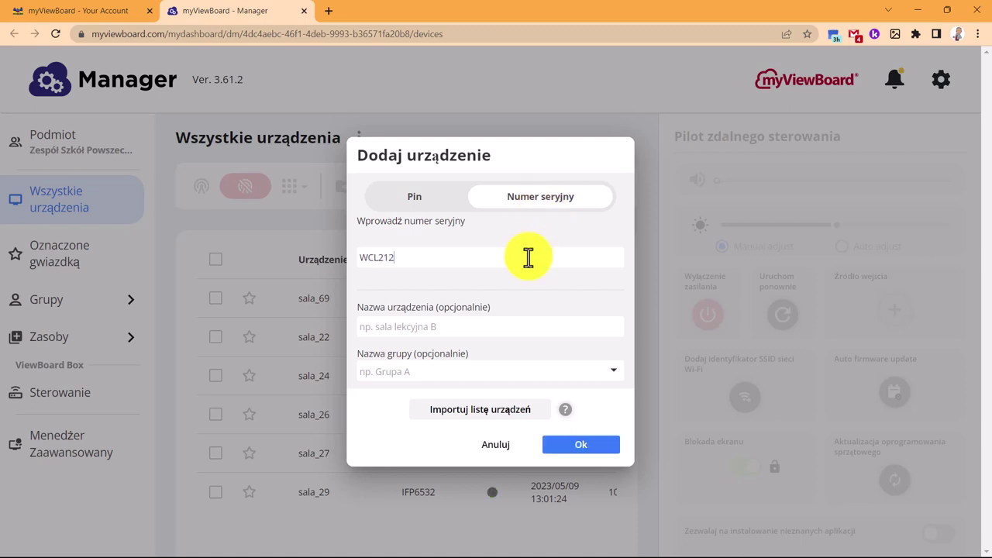
pyautogui.click(424, 326)
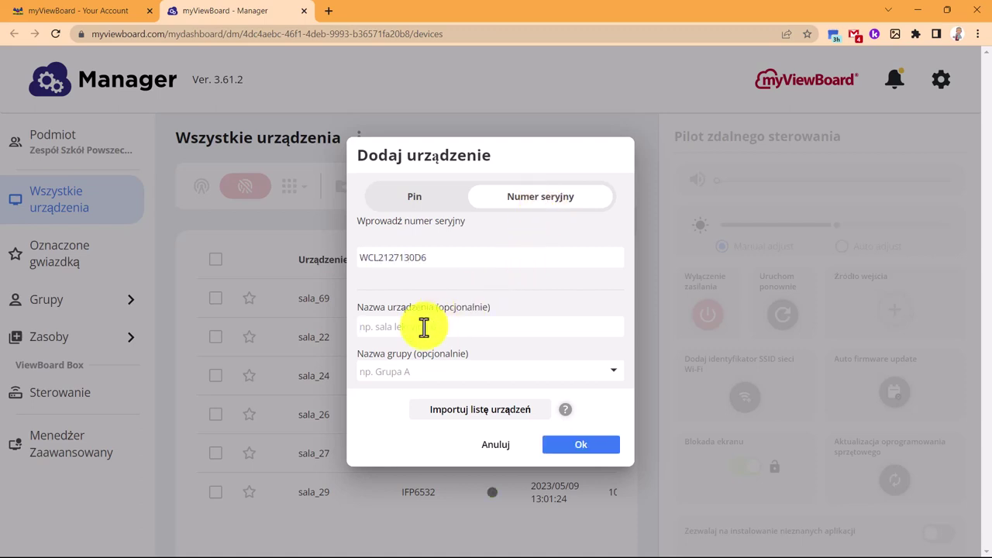
pyautogui.write('sala 2')
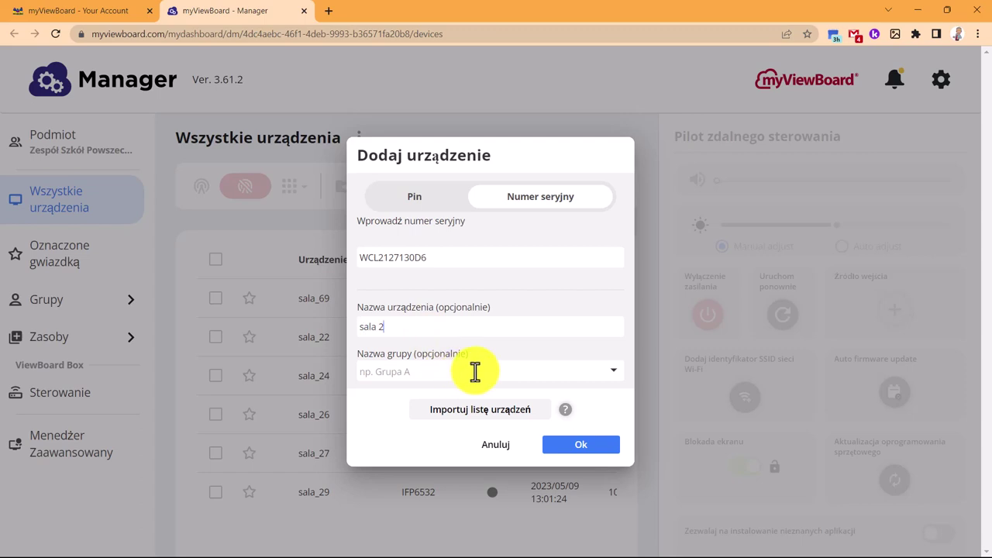
pyautogui.click(576, 458)
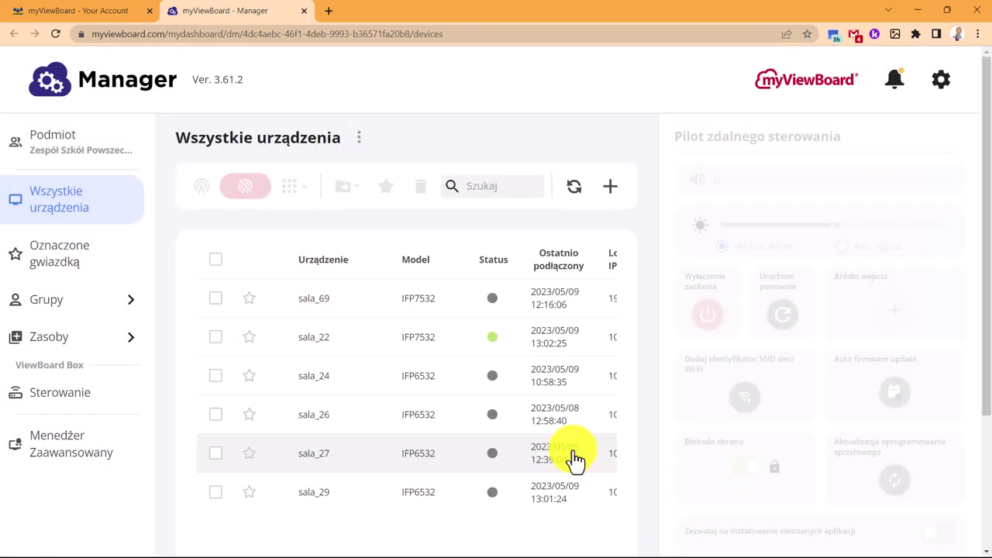
# - Check and refresh the list of all devices, then close Manager to return to the myViewBoard account home page
pyautogui.scroll(-5, 575, 457)
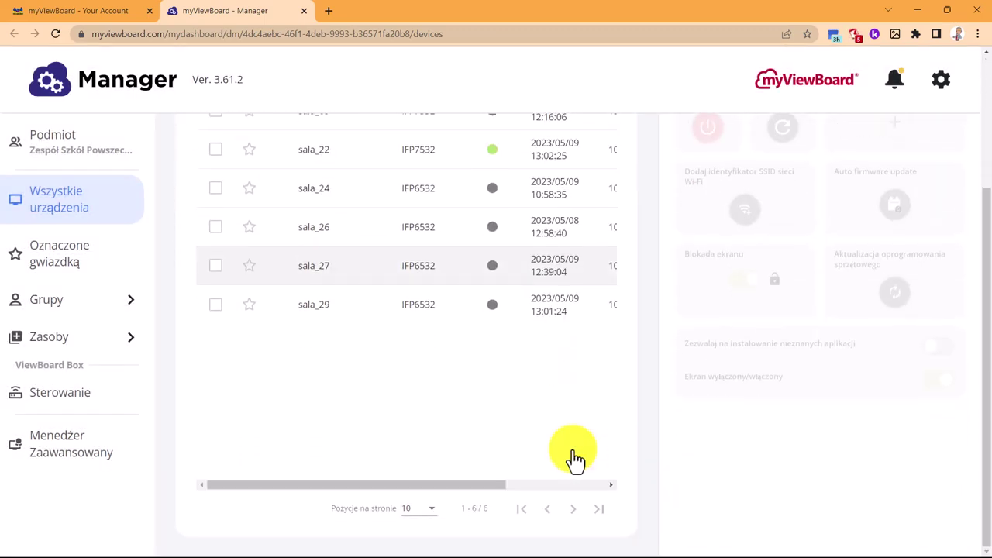
pyautogui.scroll(3, 572, 454)
pyautogui.click(573, 134)
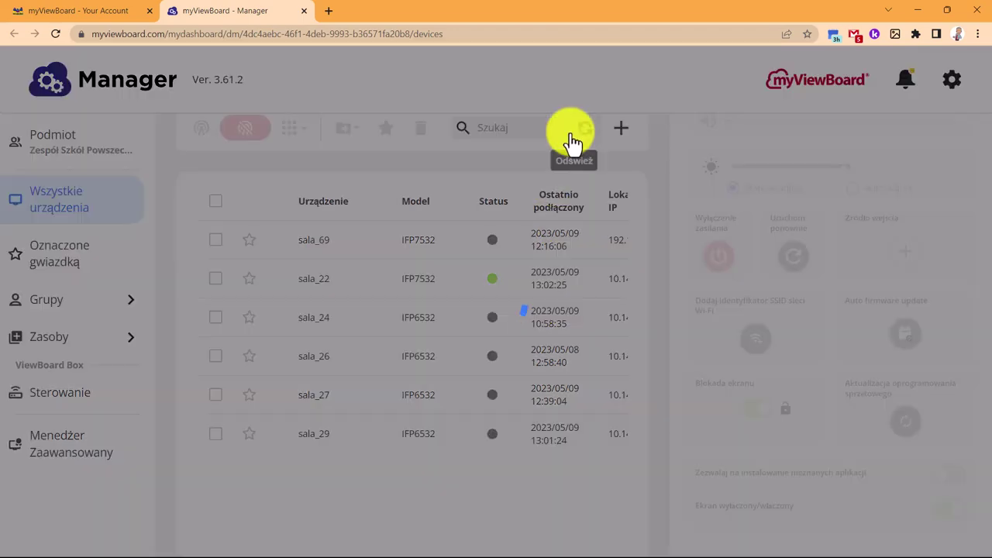
pyautogui.hotkey('ctrl', 'w')
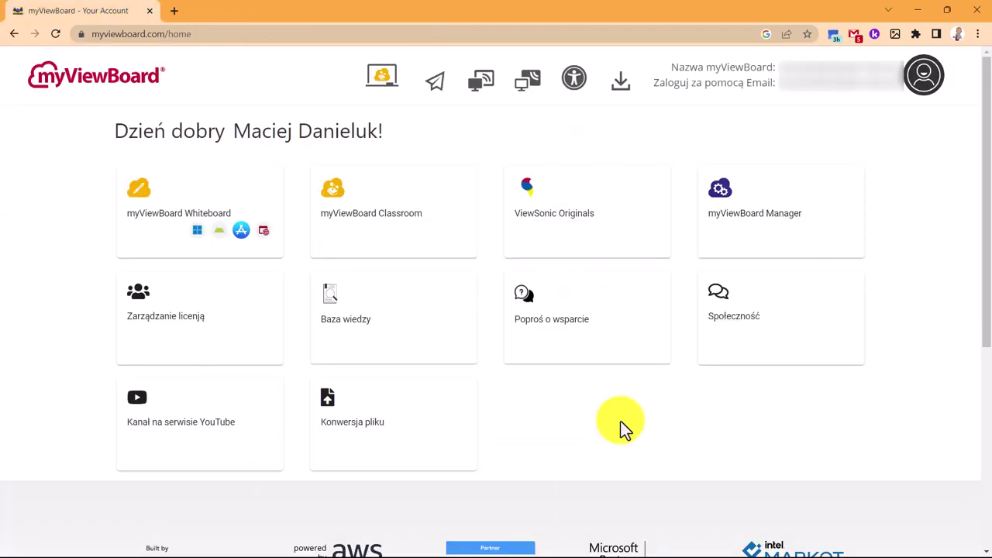